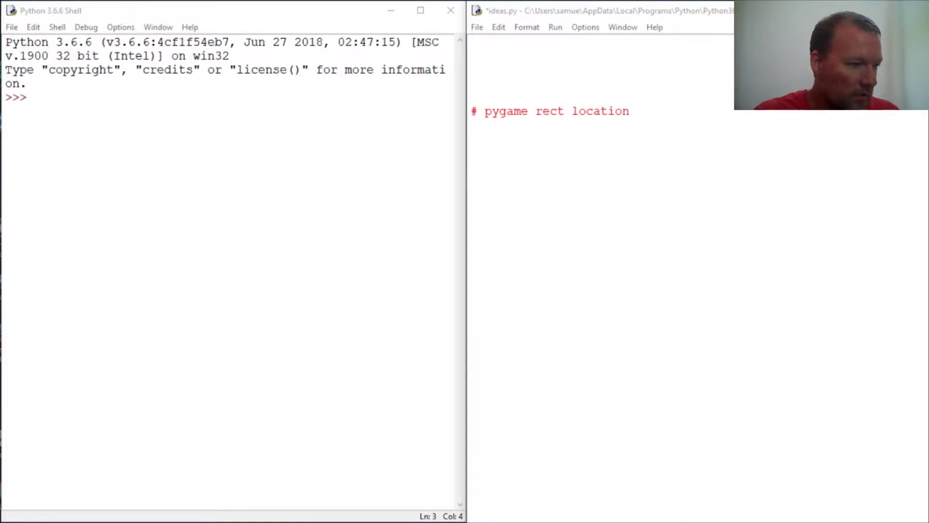
Bring up the pygame Rect docs and highlight the 'x,y' attribute pair
left_click(298, 517)
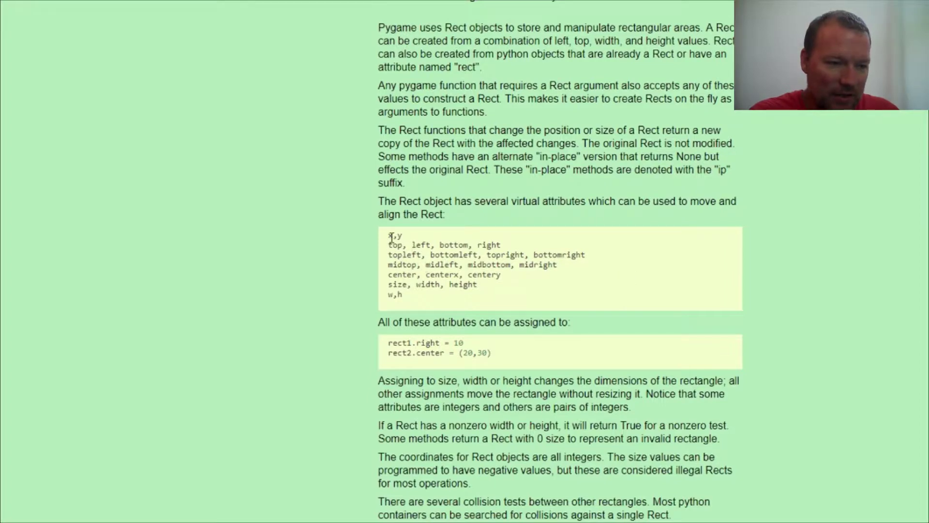
left_click_drag(389, 235, 404, 236)
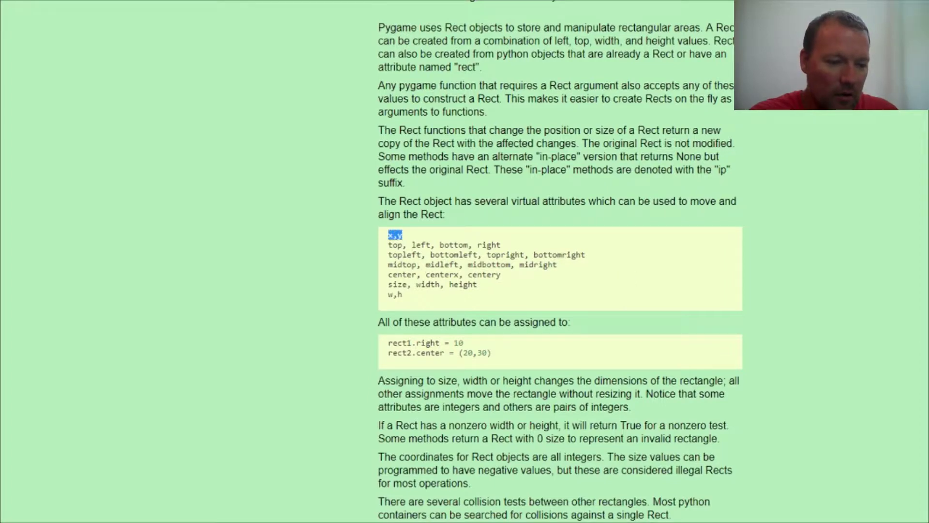
Switch to Paint, showing the dashed rectangle on the blank canvas
key("alt+Tab")
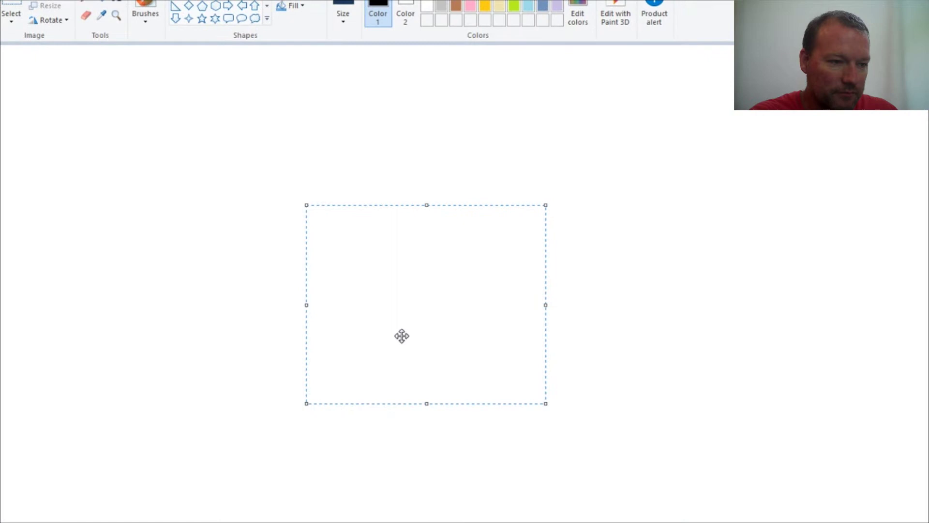